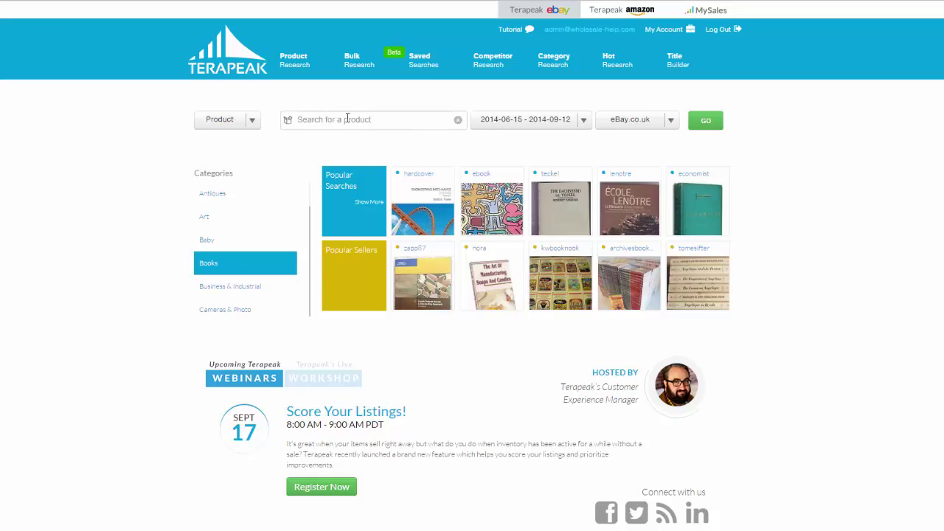
- Keep the date range at the 90 Days preset (2014-06-15 to 2014-09-12)
click(589, 127)
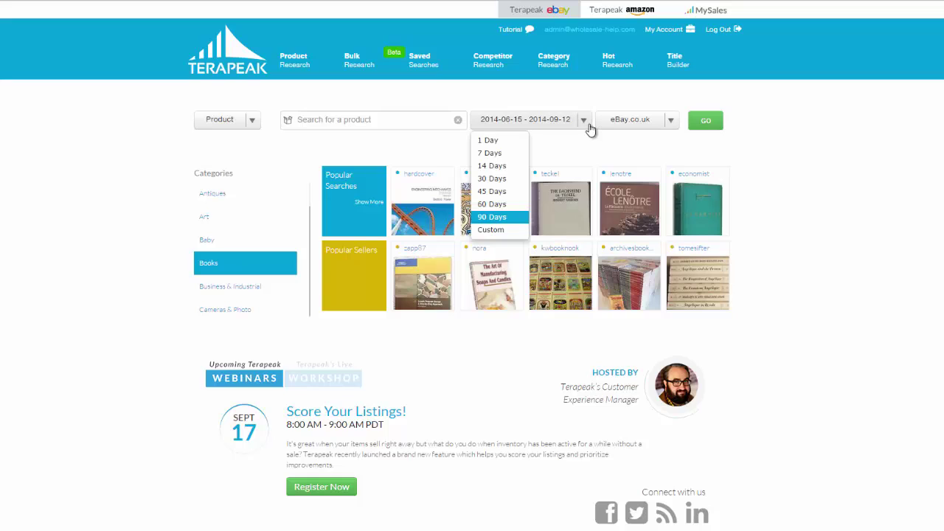
click(493, 217)
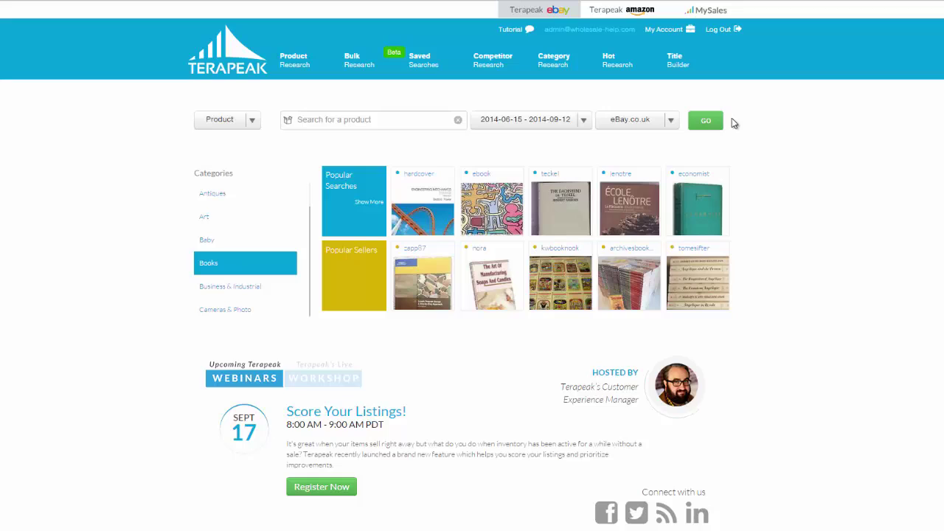
click(671, 123)
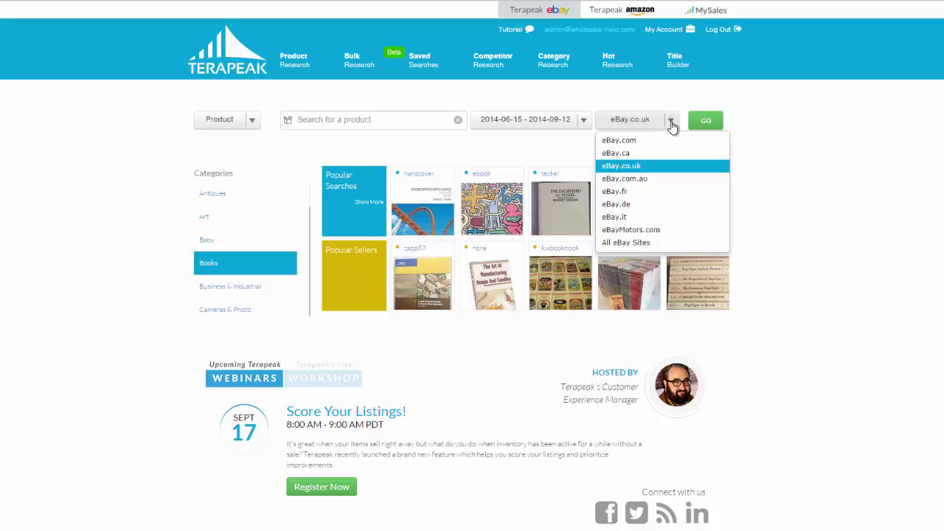
click(671, 124)
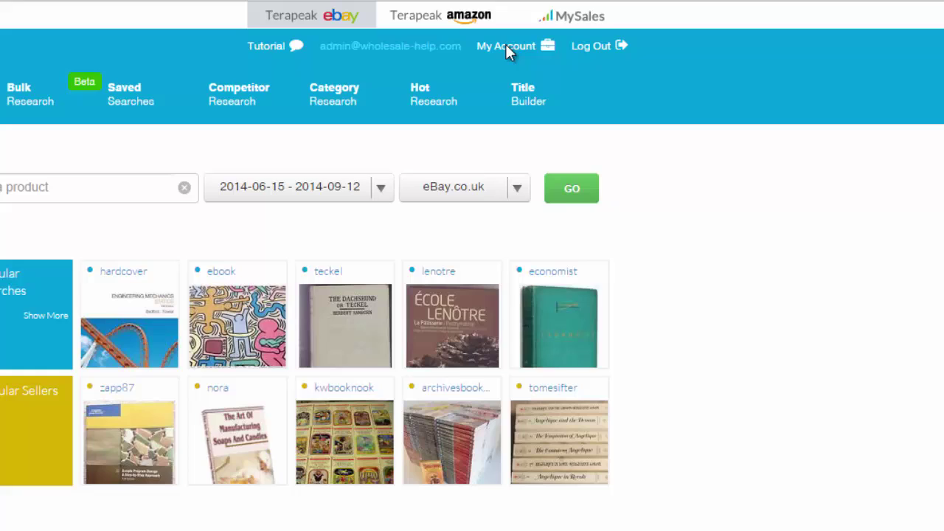
- Open My Account and scroll down to the Terapeak for eBay Preferences section
click(506, 47)
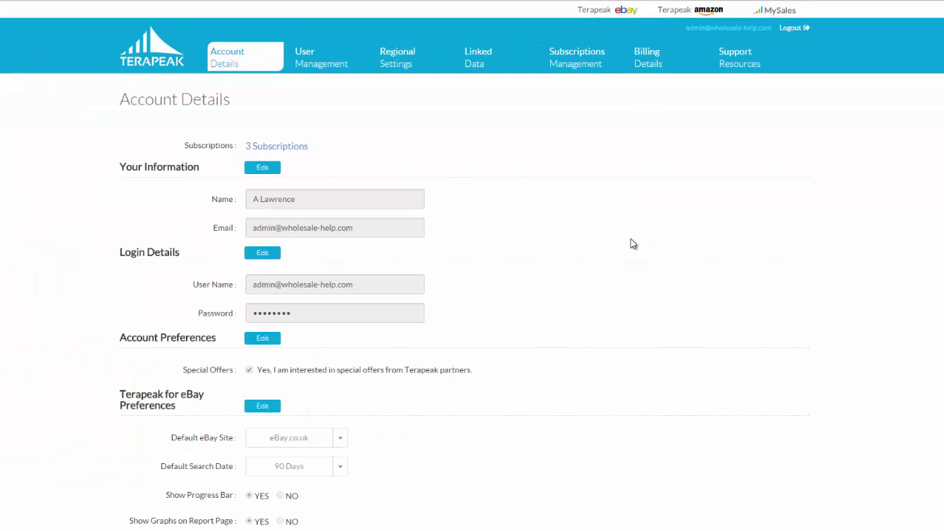
scroll(640, 248, down, 1)
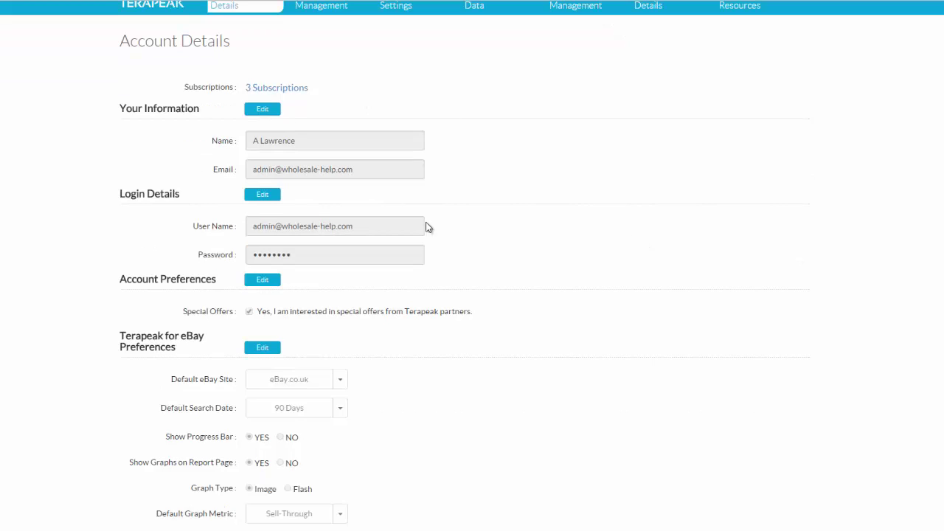
scroll(583, 210, down, 1)
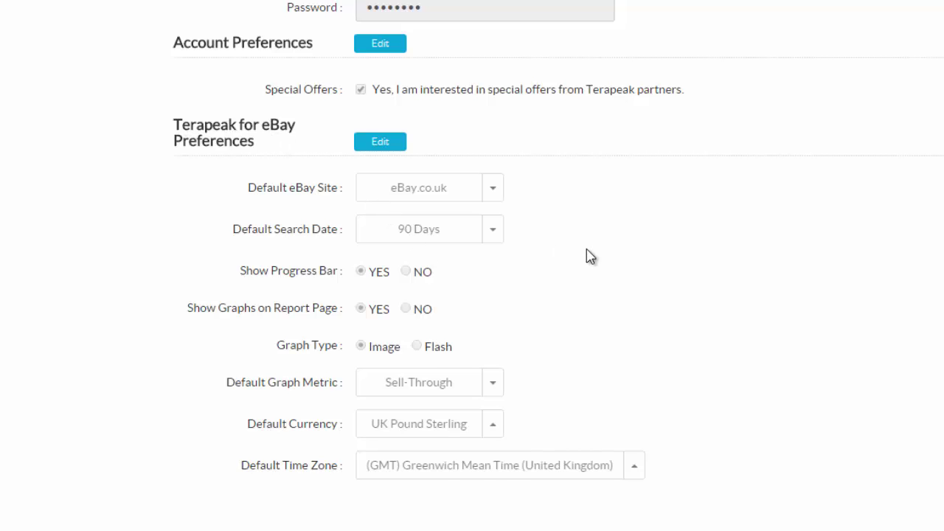
- Edit the eBay preferences, keeping eBay.co.uk as default site, and list the default date choices
click(379, 146)
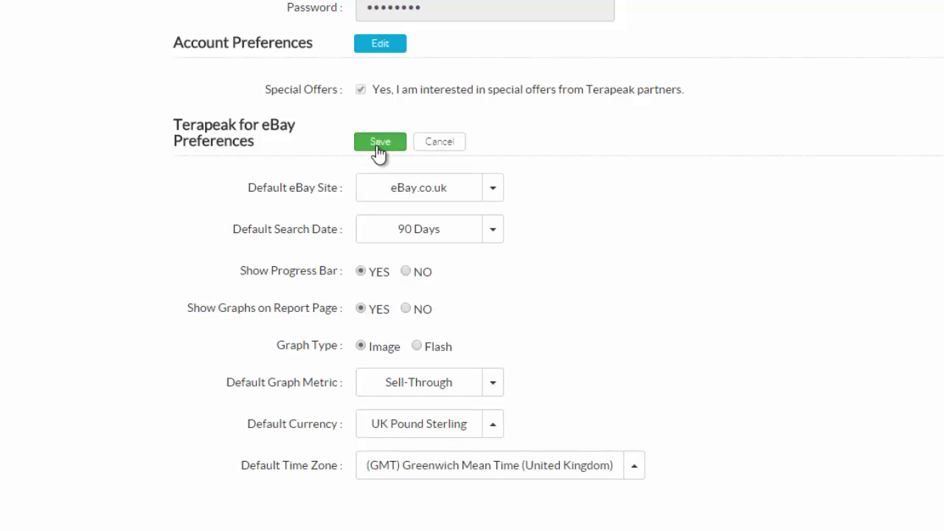
click(492, 194)
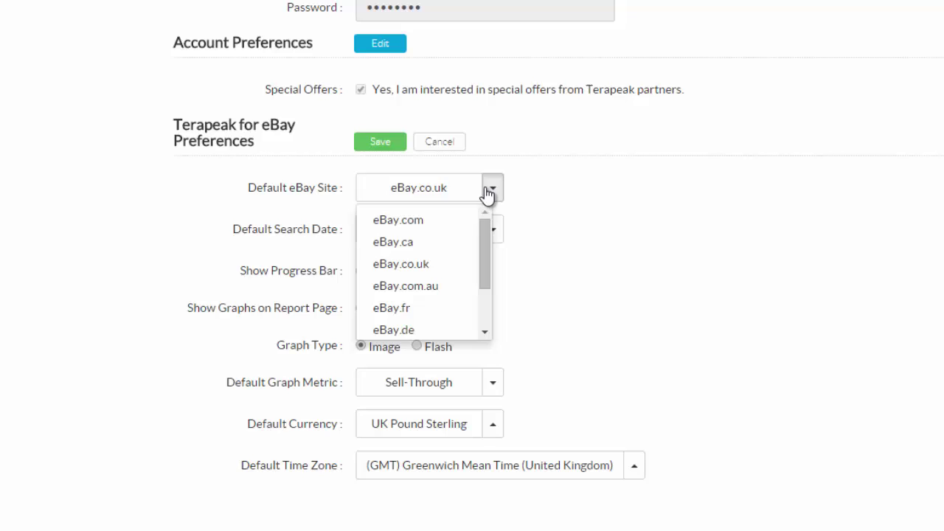
click(424, 270)
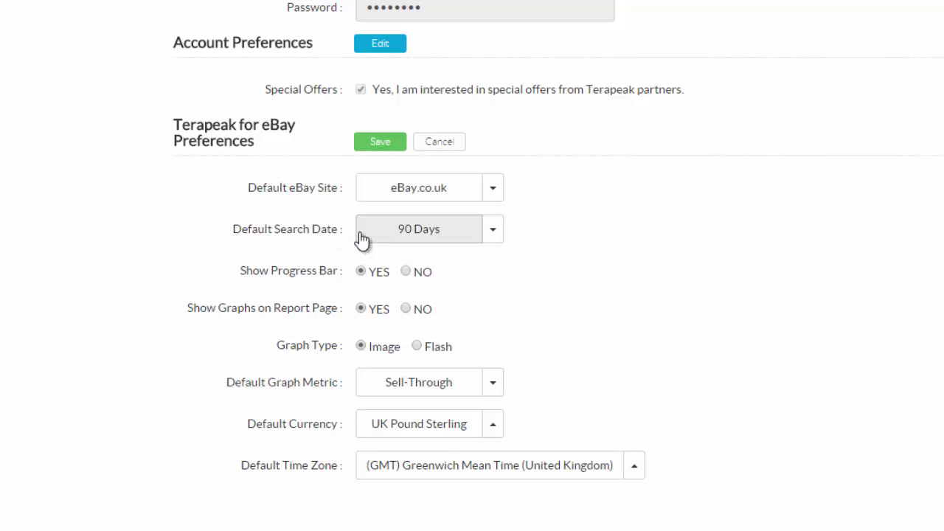
click(493, 235)
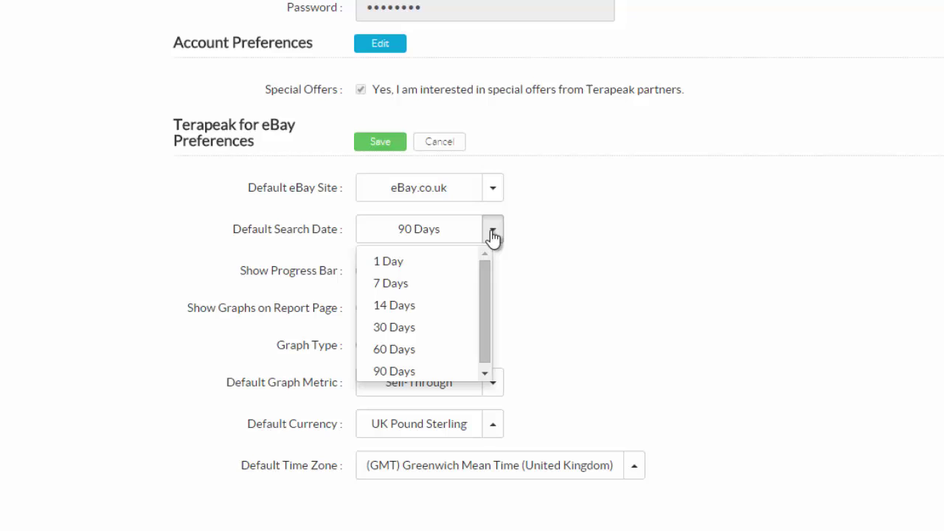
- Save the eBay preferences with a 90 Days default search date and UK Pound Sterling currency
click(407, 374)
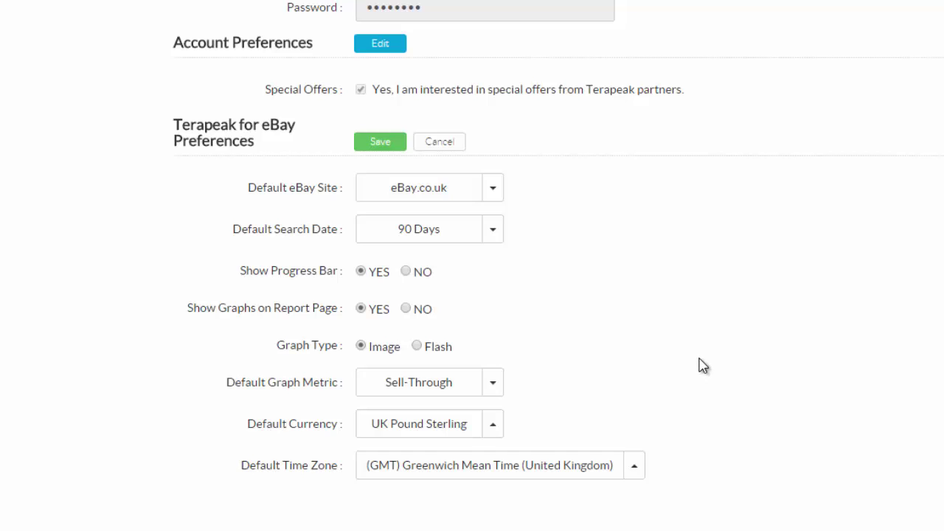
click(492, 429)
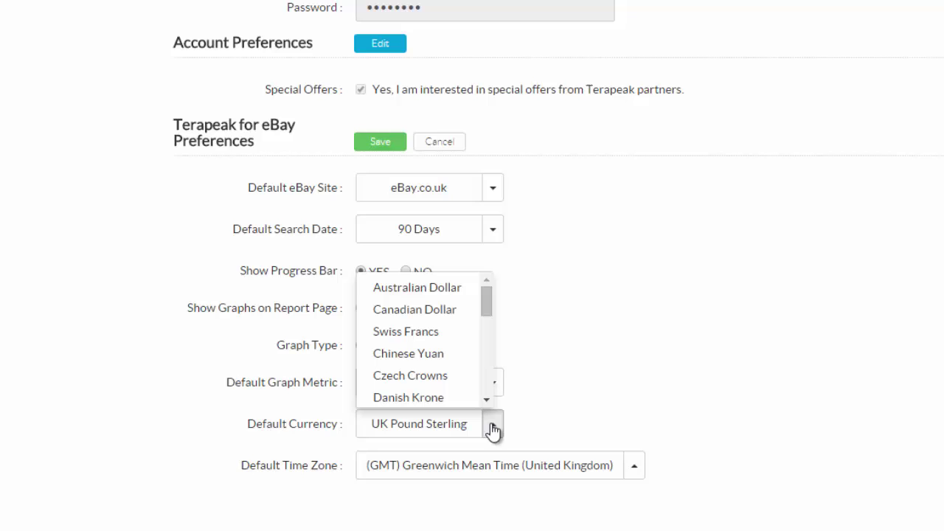
click(737, 367)
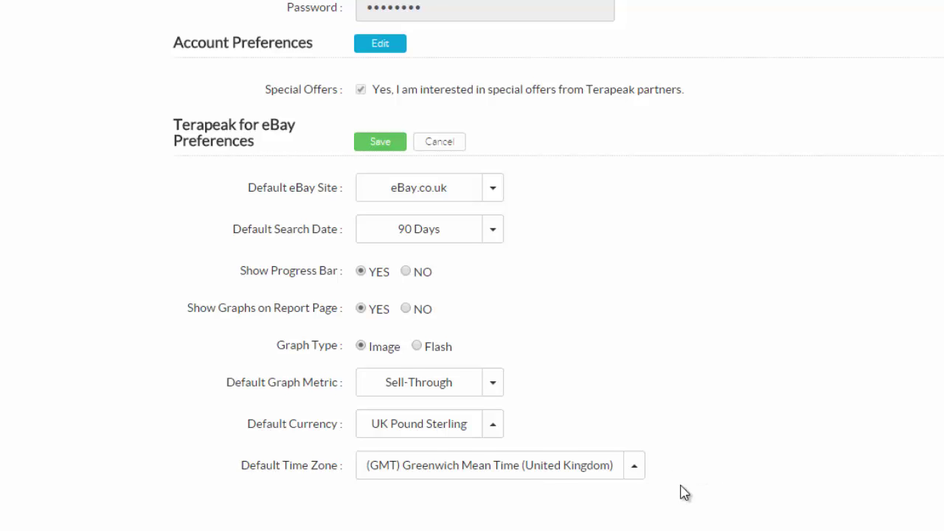
scroll(708, 483, up, 3)
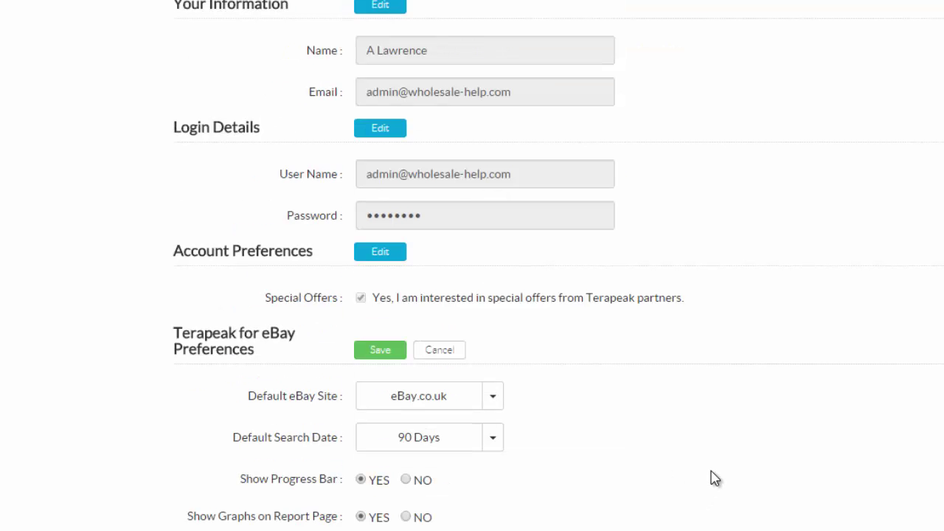
click(376, 351)
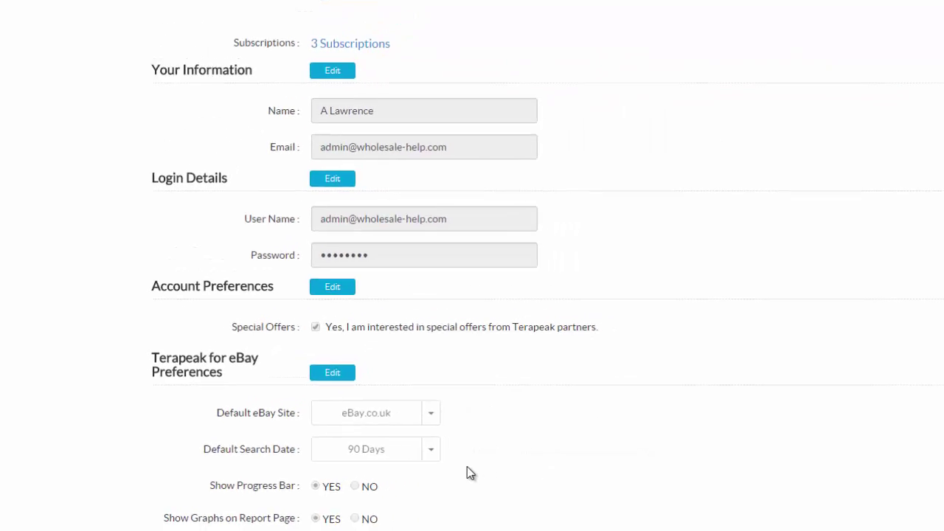
- Switch to the Terapeak eBay tab to show the Product Research home page
click(594, 15)
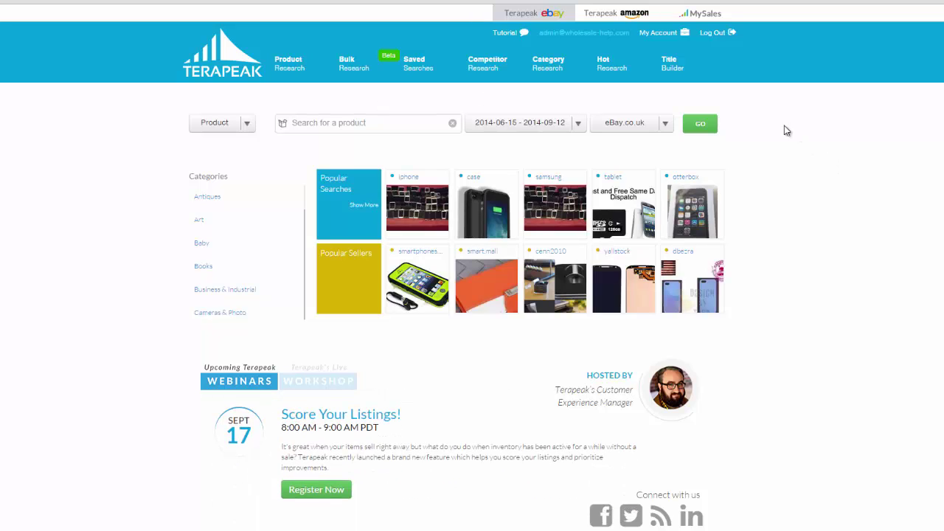
- Bring up the welcome tutorial and dismiss it to reveal the Product, Competitor and Category options
click(510, 34)
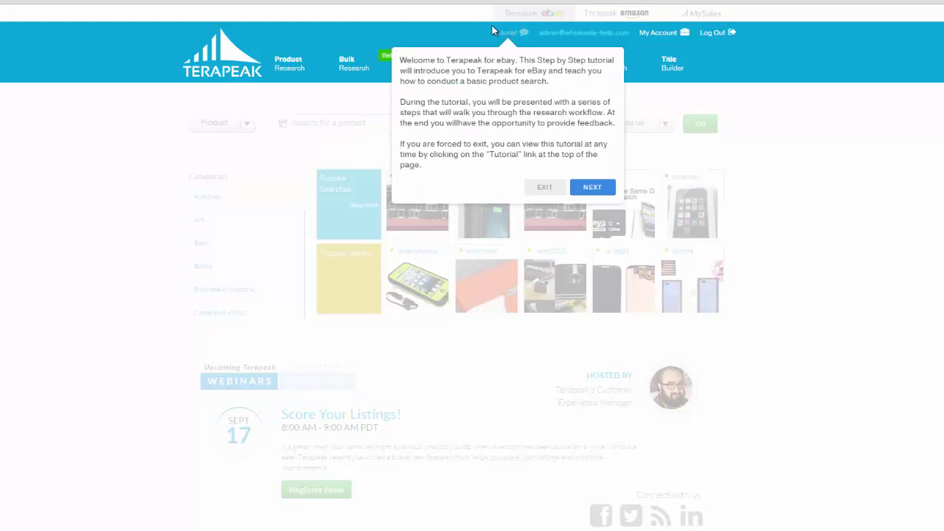
click(582, 190)
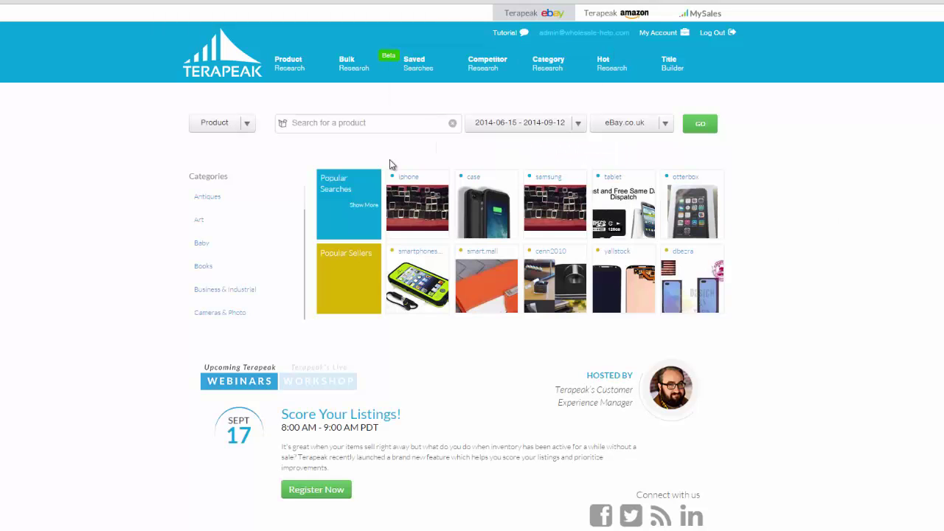
click(249, 124)
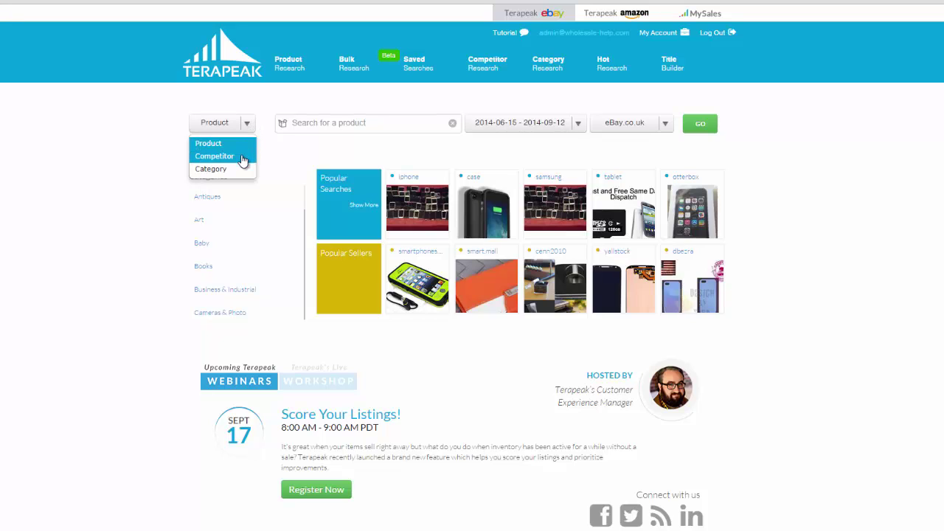
click(225, 157)
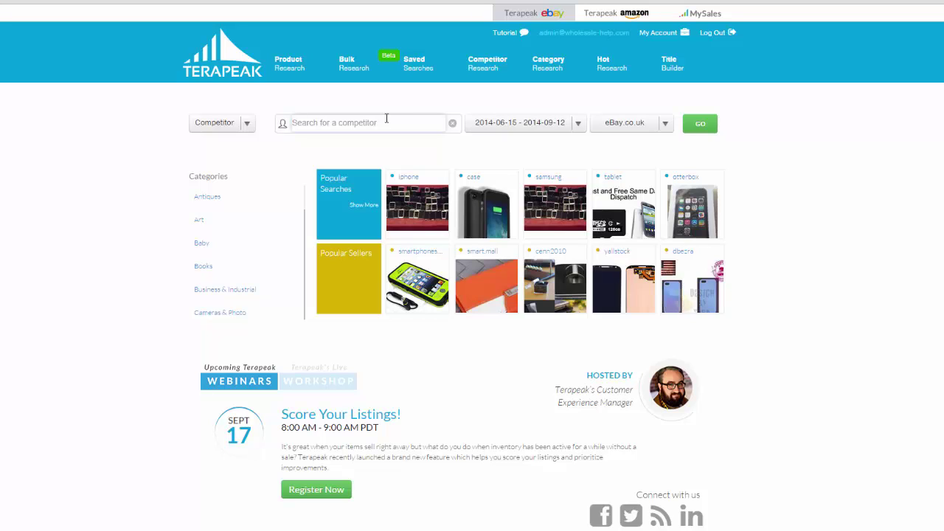
click(243, 130)
click(223, 144)
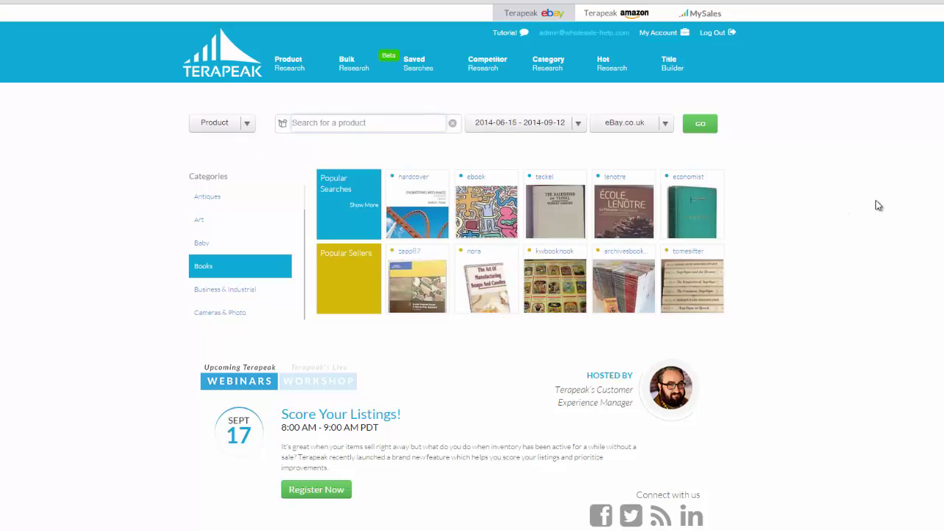
- Search for the product 'yoyo' on eBay.co.uk
click(326, 122)
text(yoyo)
key(Return)
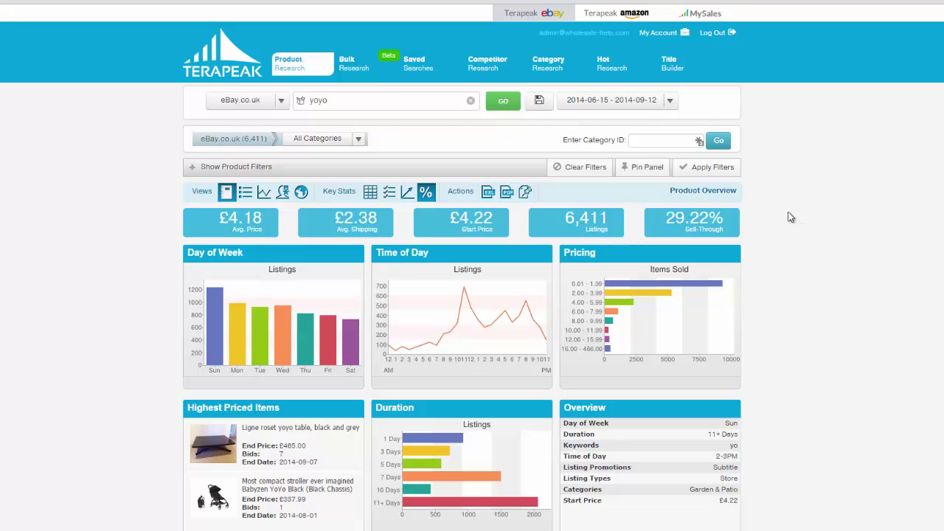
- Change the product search term to 'coca cola yoyo' and rerun it
click(302, 103)
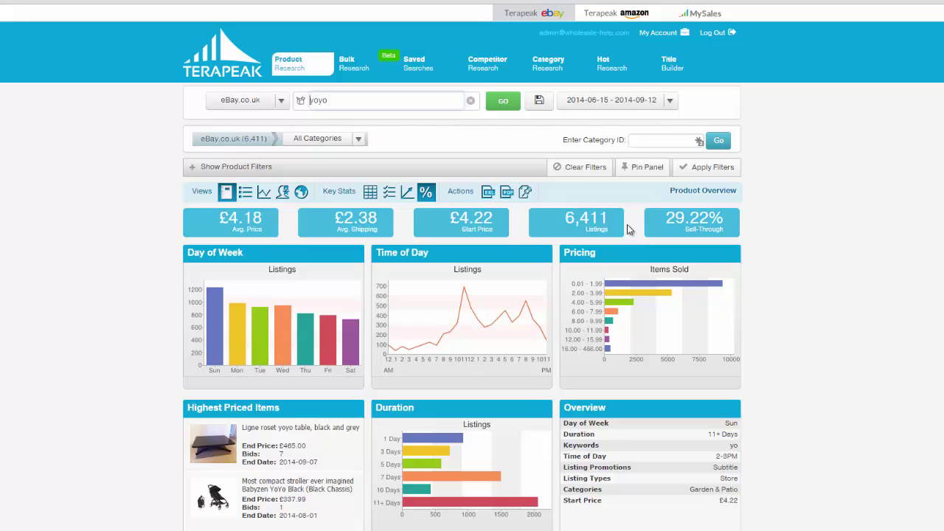
text(d)
text(oca )
text(co)
text(la)
key(Return)
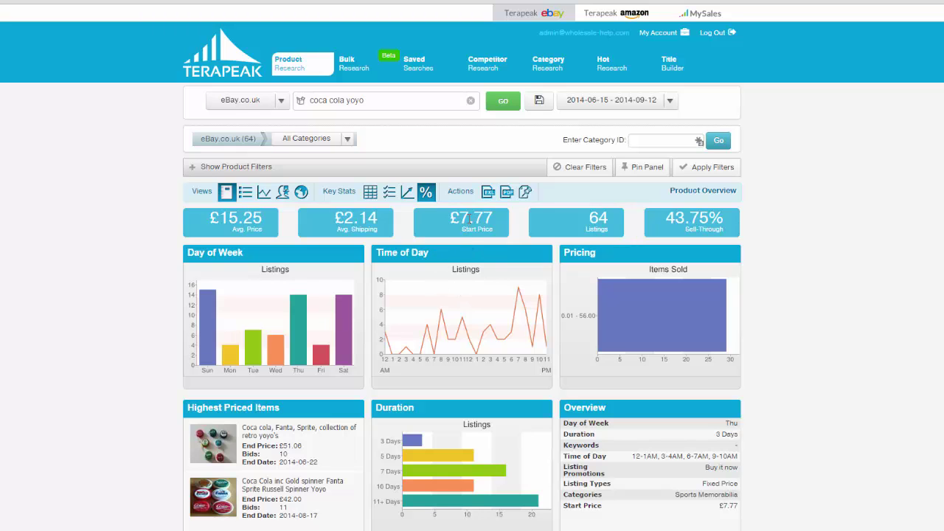
scroll(470, 218, down, 4)
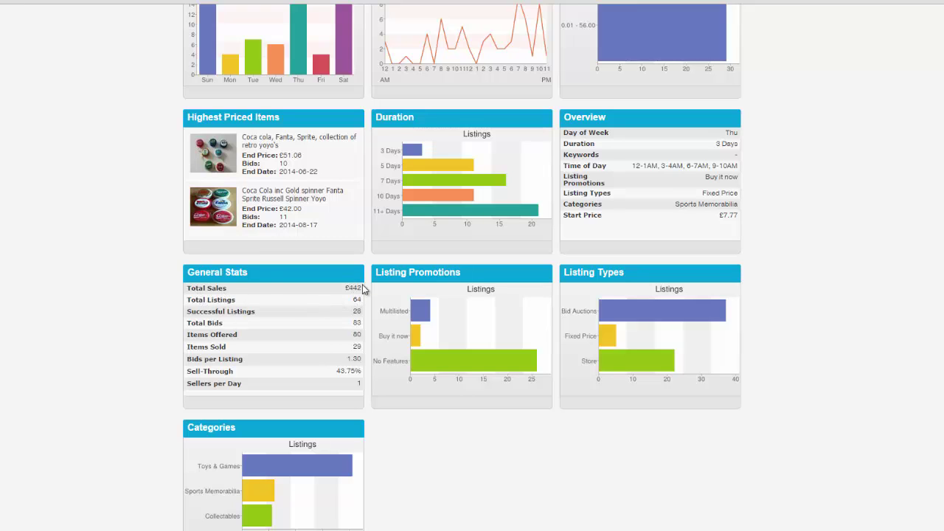
triple_click(292, 303)
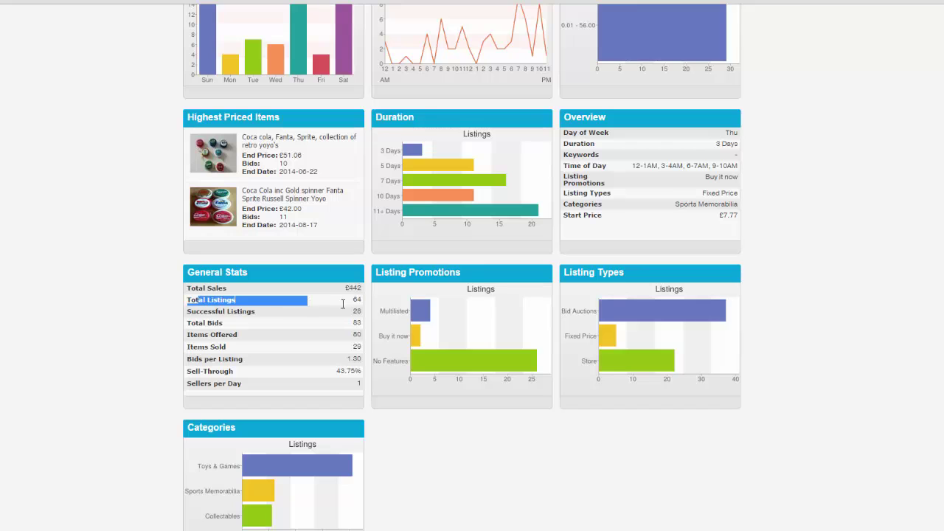
click(357, 302)
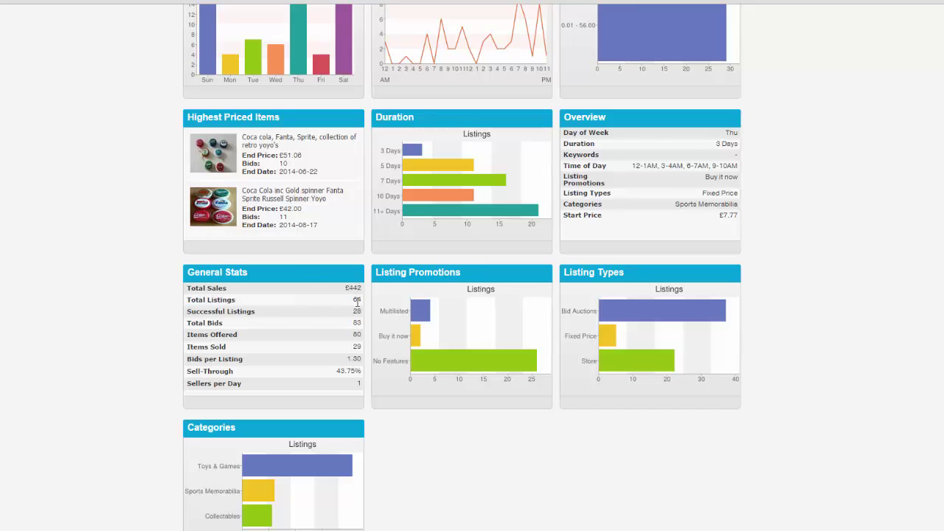
triple_click(203, 311)
triple_click(370, 319)
click(367, 320)
scroll(816, 463, up, 4)
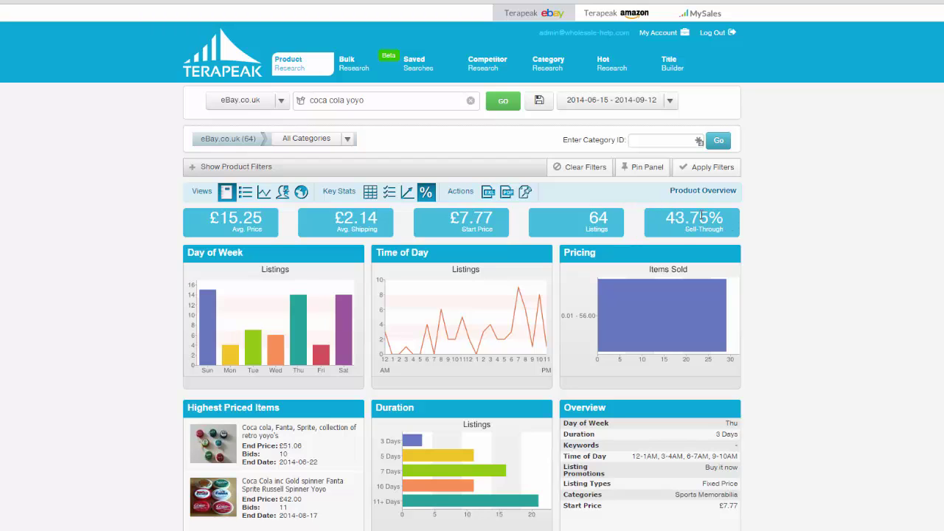
- Scroll to General Stats and briefly highlight the 64 total listings value
scroll(105, 311, down, 1)
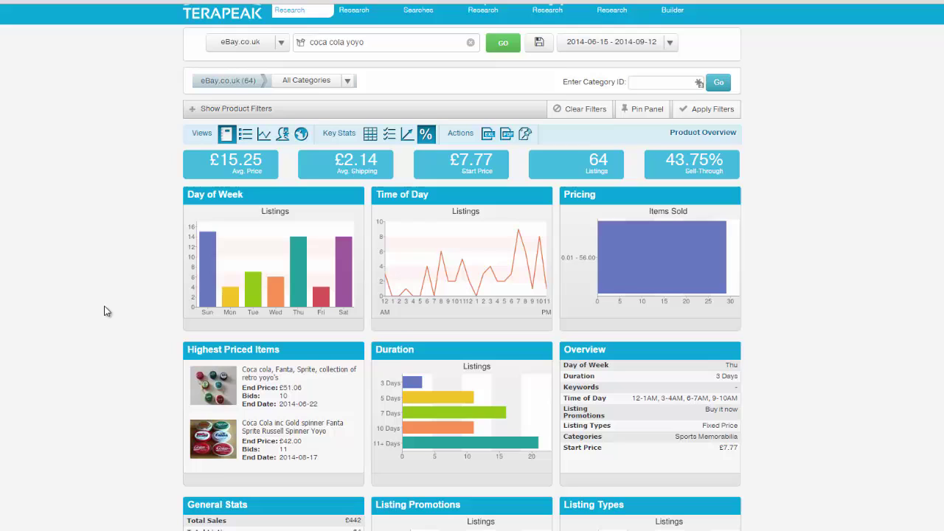
scroll(106, 311, down, 1)
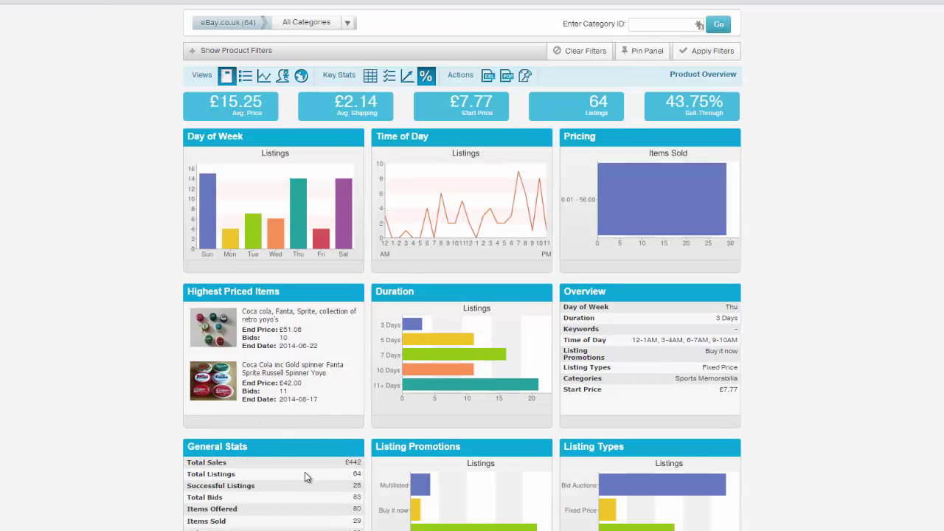
scroll(877, 317, up, 2)
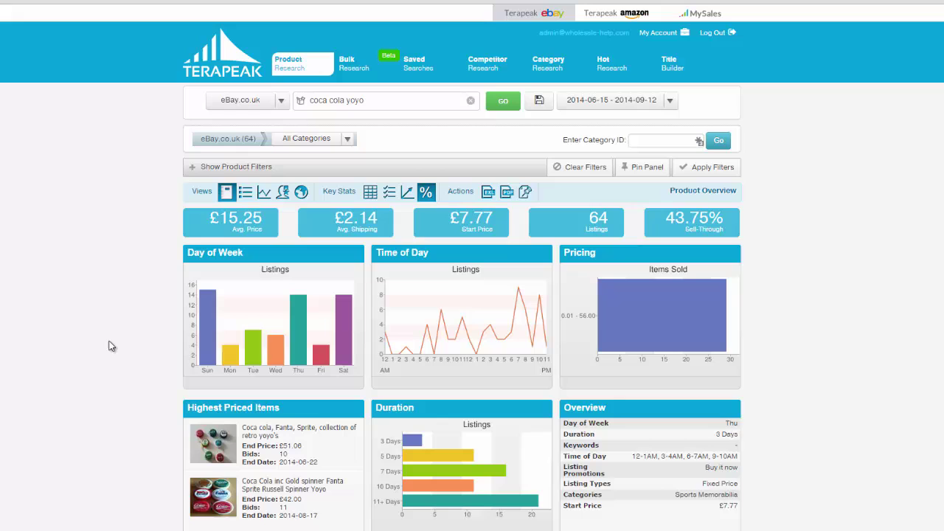
scroll(110, 346, down, 2)
scroll(64, 410, down, 1)
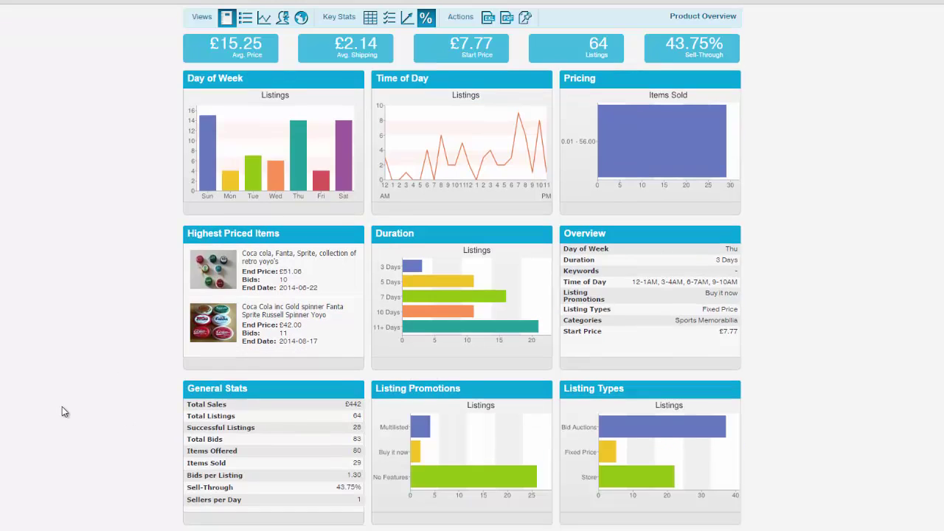
double_click(351, 414)
scroll(781, 239, up, 1)
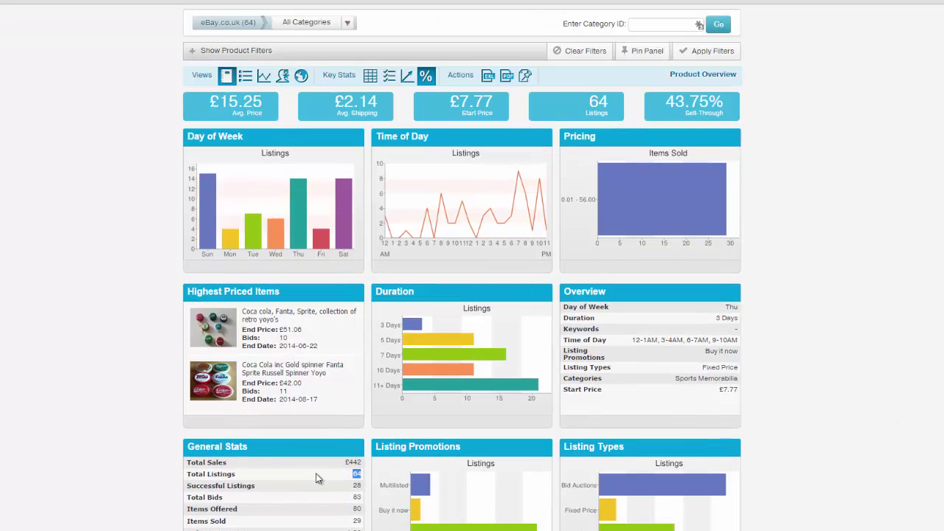
click(357, 475)
- Scroll back up to the coca cola yoyo Product Overview with 43.75% sell-through
scroll(840, 206, up, 2)
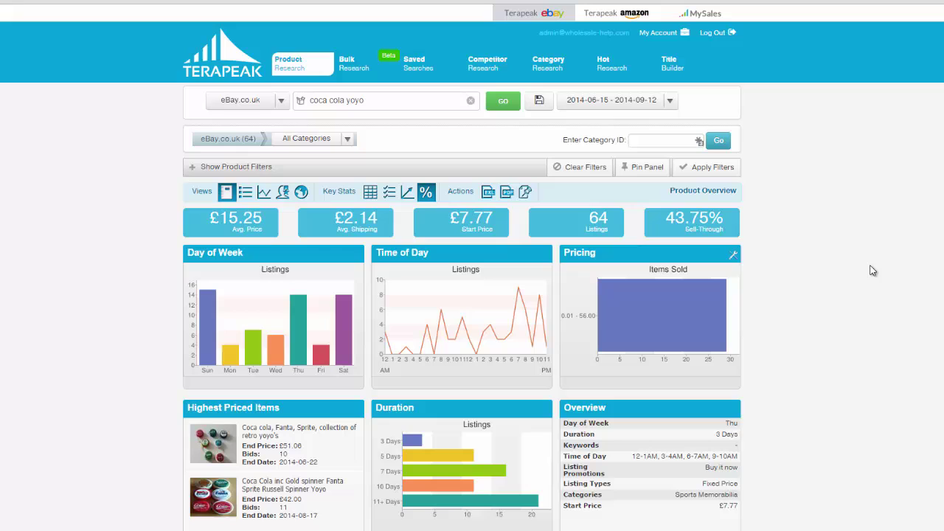